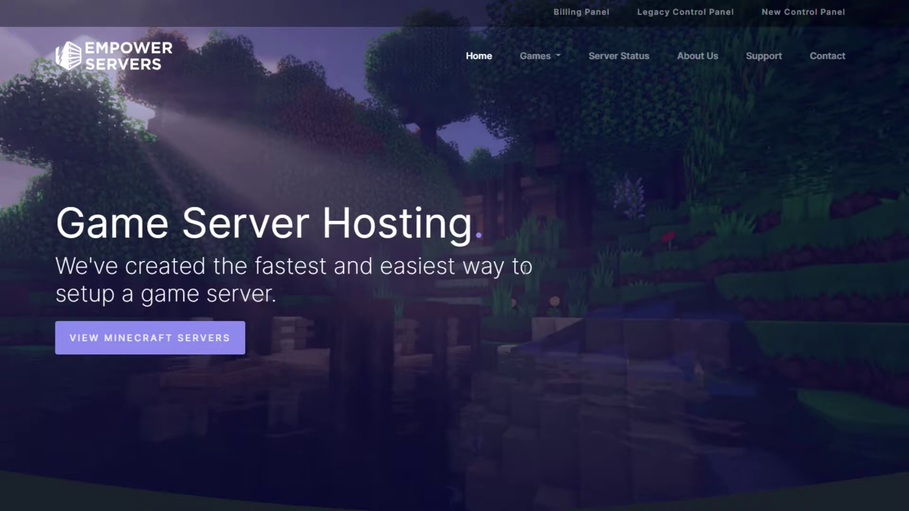
Open the New Control Panel and bring up the Tutorial Server's Server Console
click(814, 13)
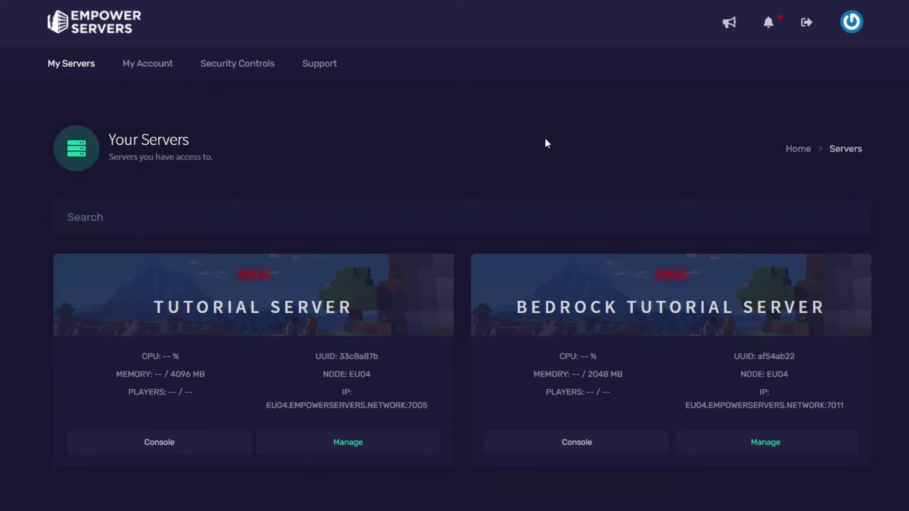
click(315, 447)
scroll(313, 364, down, 1)
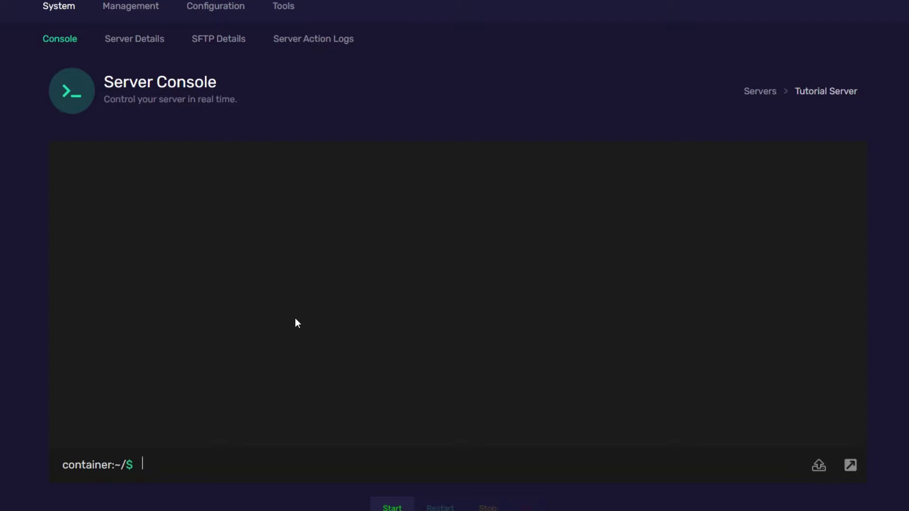
scroll(284, 308, up, 1)
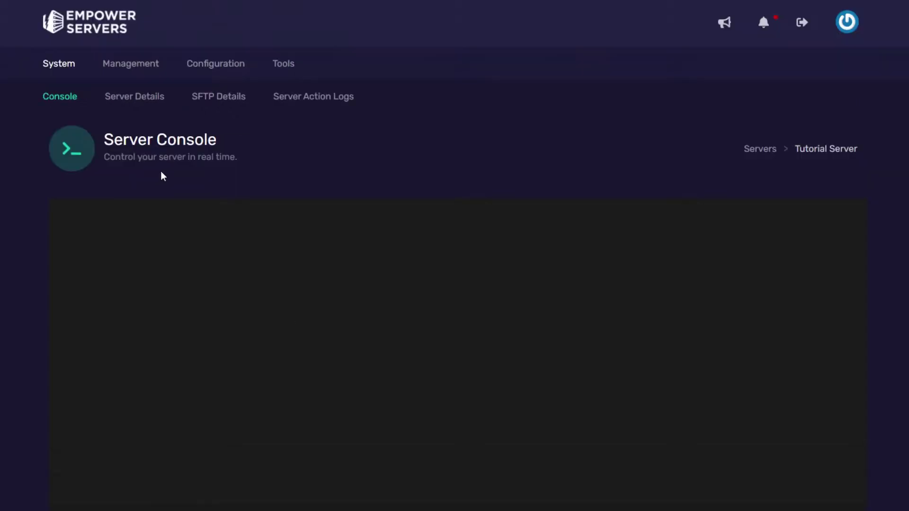
In Configuration > Advanced, install the Paper 1.16.4 edition with Format Server ticked
click(195, 62)
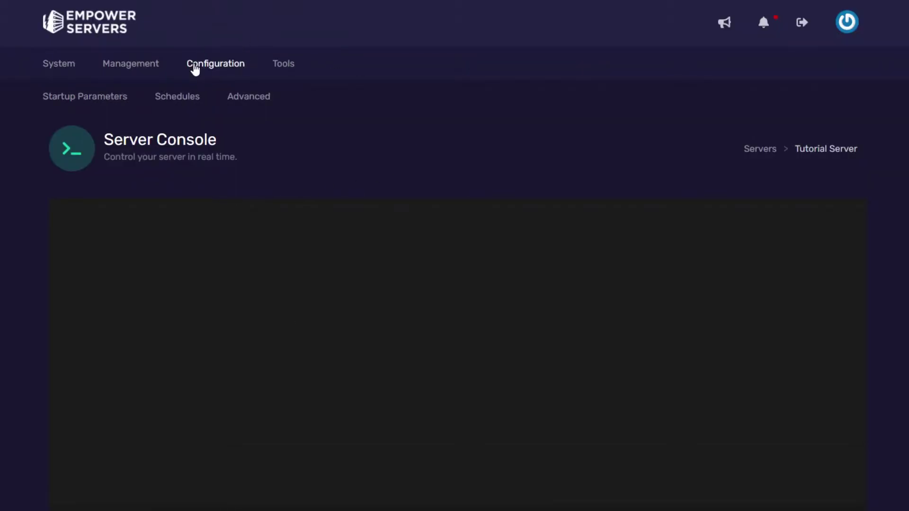
click(251, 98)
drag(349, 104, 446, 105)
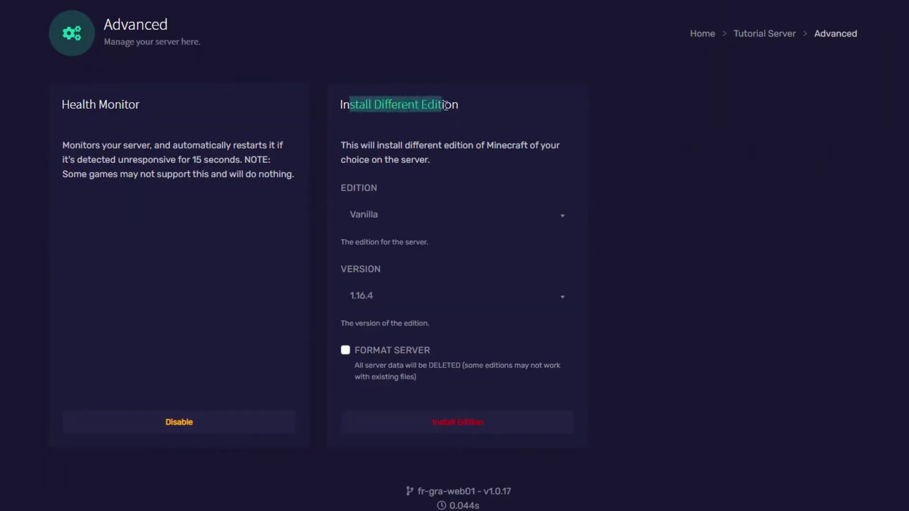
click(491, 110)
click(426, 214)
scroll(401, 289, down, 2)
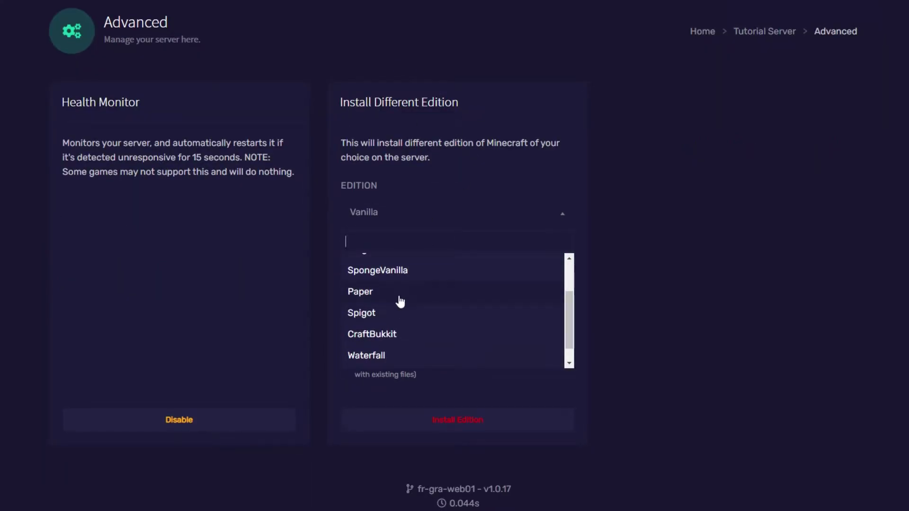
click(400, 297)
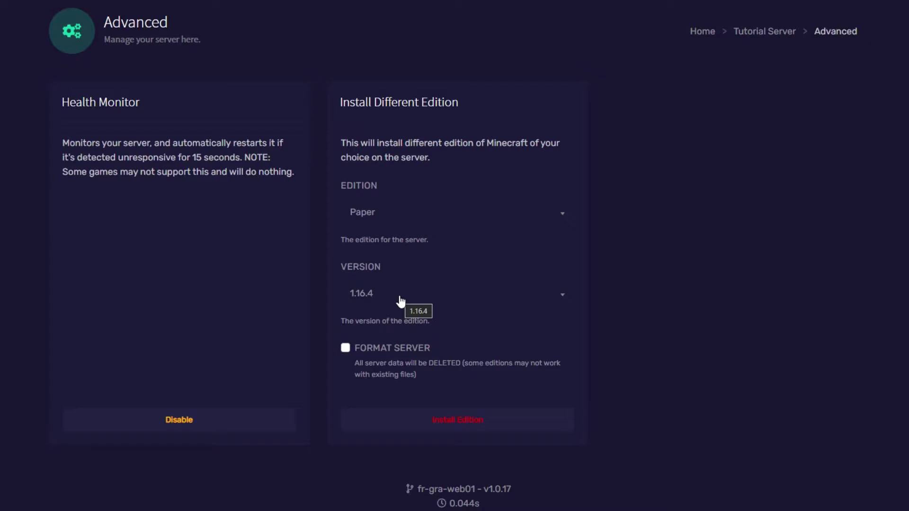
click(346, 349)
click(486, 423)
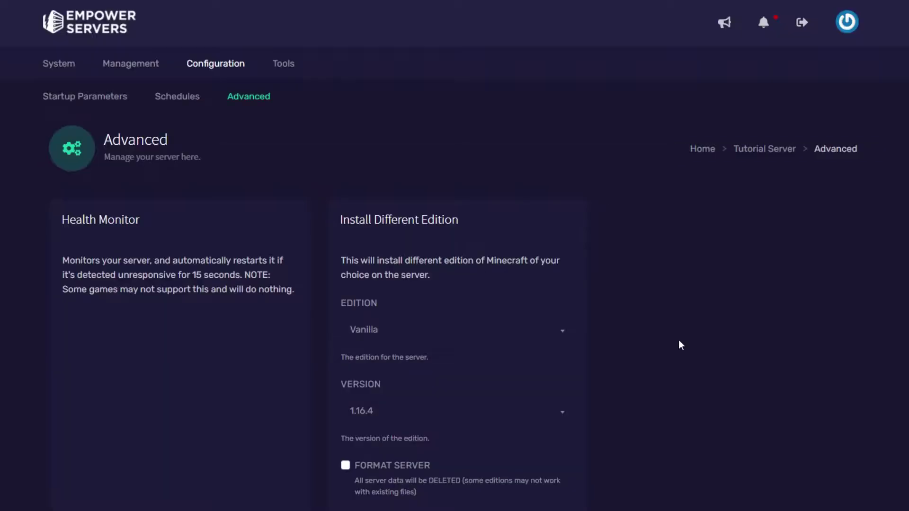
Start the server from the System console and accept the Mojang EULA so it boots to Done
mouse_move(62, 65)
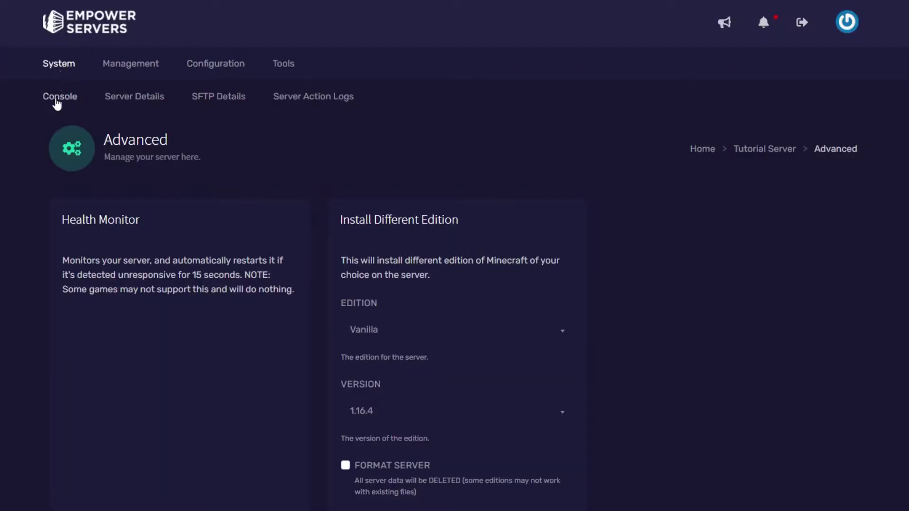
click(56, 99)
scroll(402, 348, down, 3)
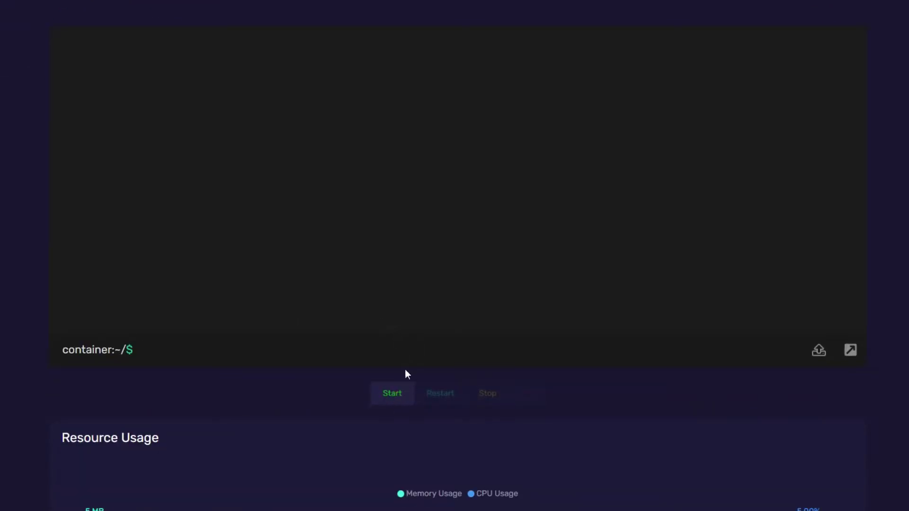
scroll(417, 295, up, 2)
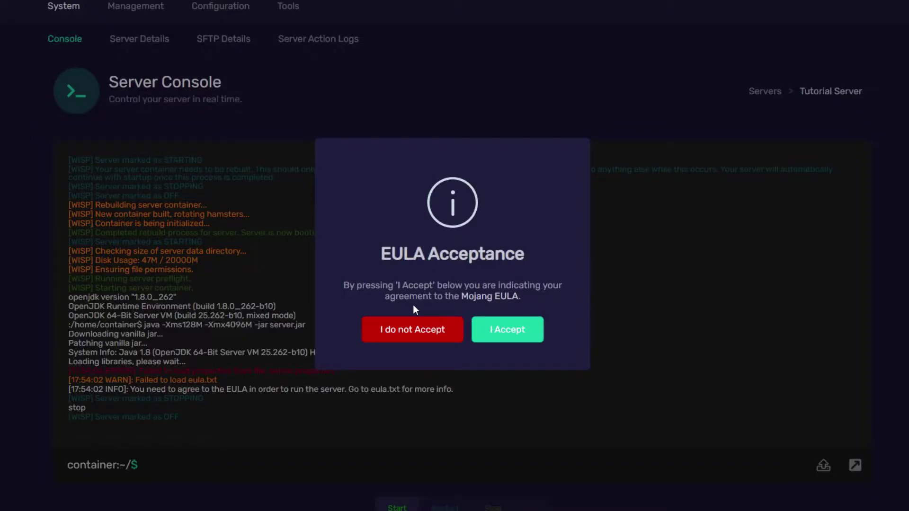
click(493, 326)
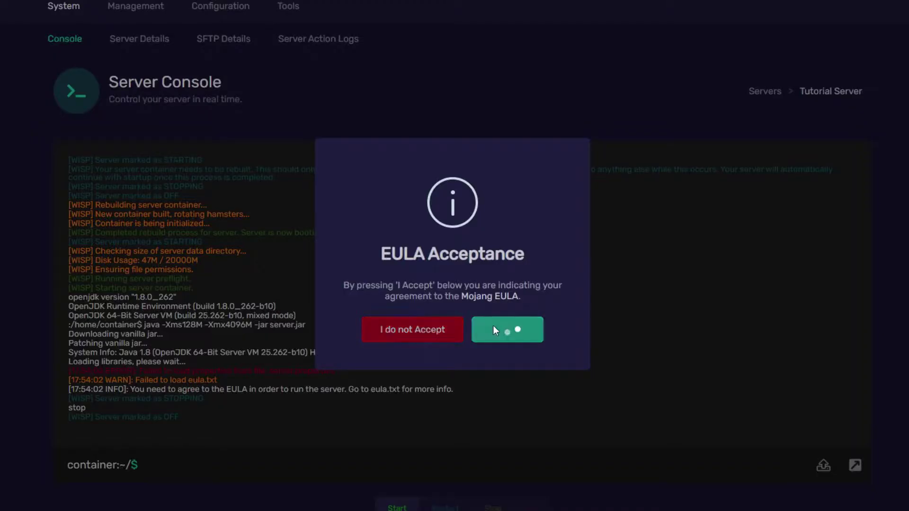
click(456, 318)
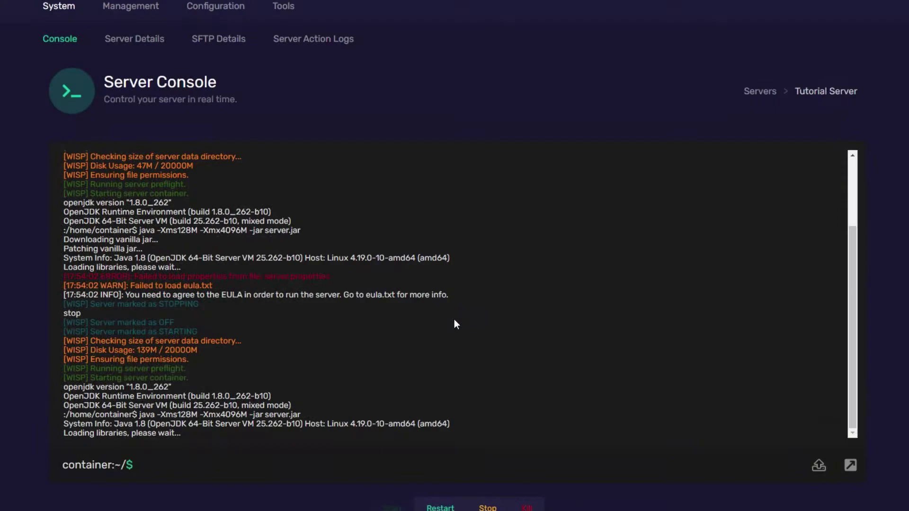
scroll(453, 319, down, 1)
scroll(454, 284, up, 3)
Upload Dynmap-3.1-beta5-spigot.jar from Downloads into /home/container/plugins via File Management
click(131, 63)
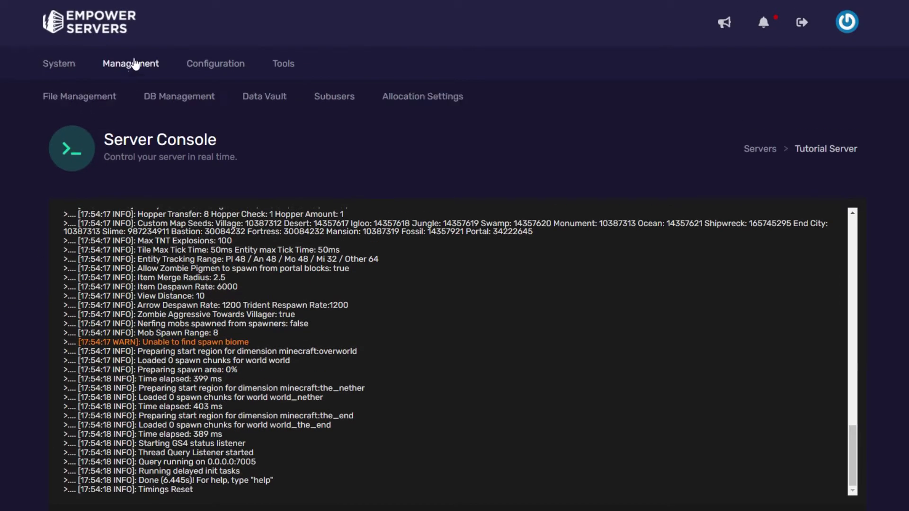
click(112, 95)
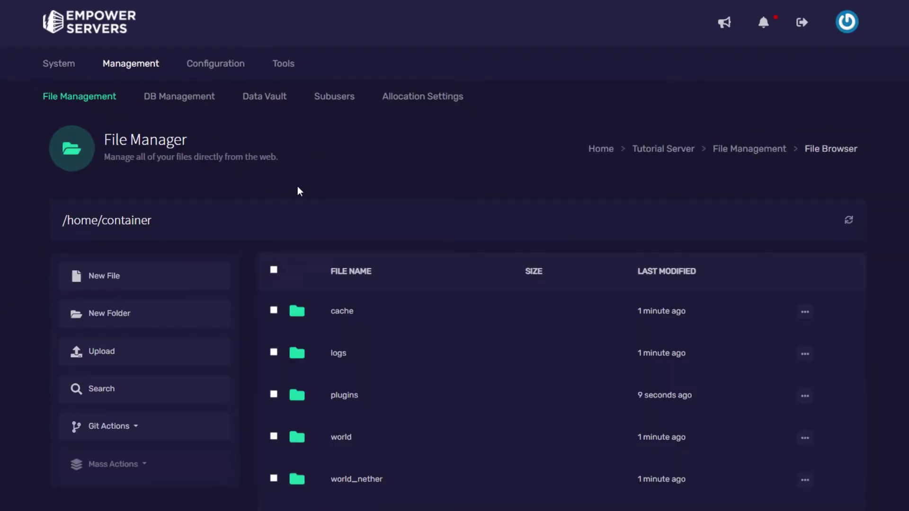
scroll(331, 265, down, 3)
click(349, 283)
scroll(156, 229, down, 3)
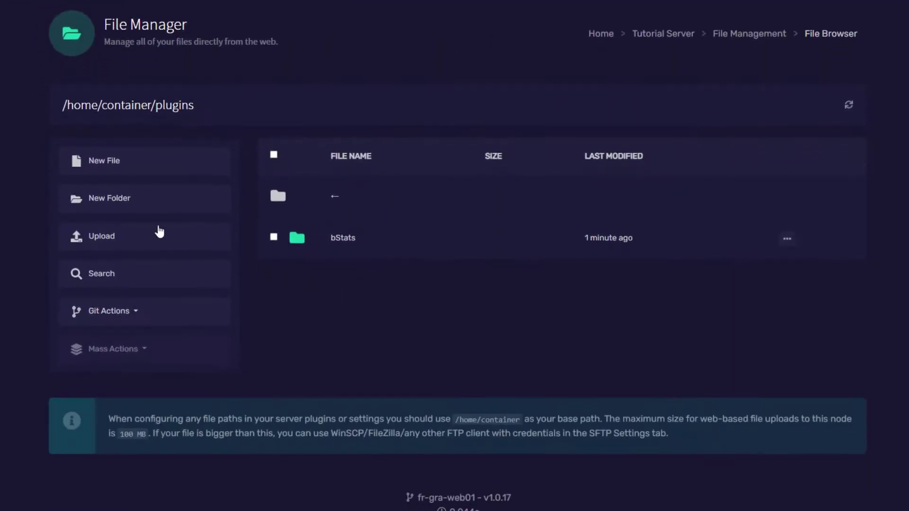
click(100, 237)
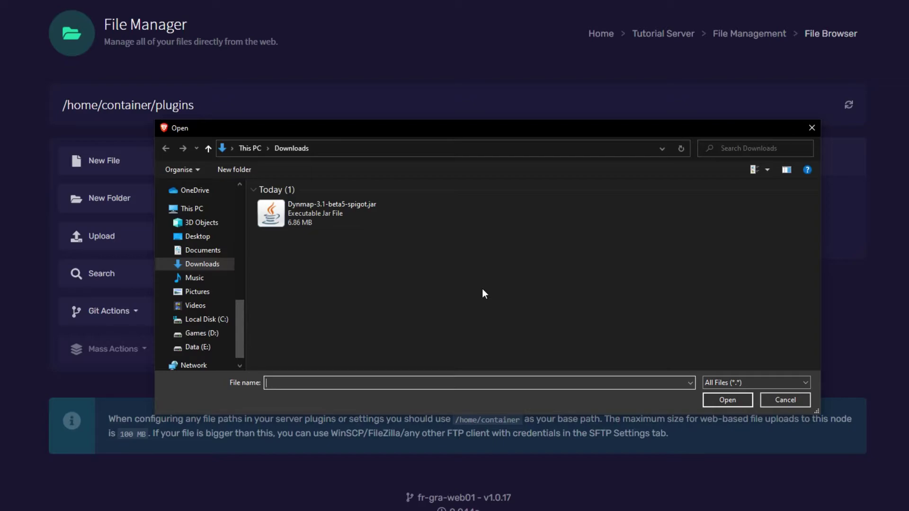
click(331, 213)
click(718, 402)
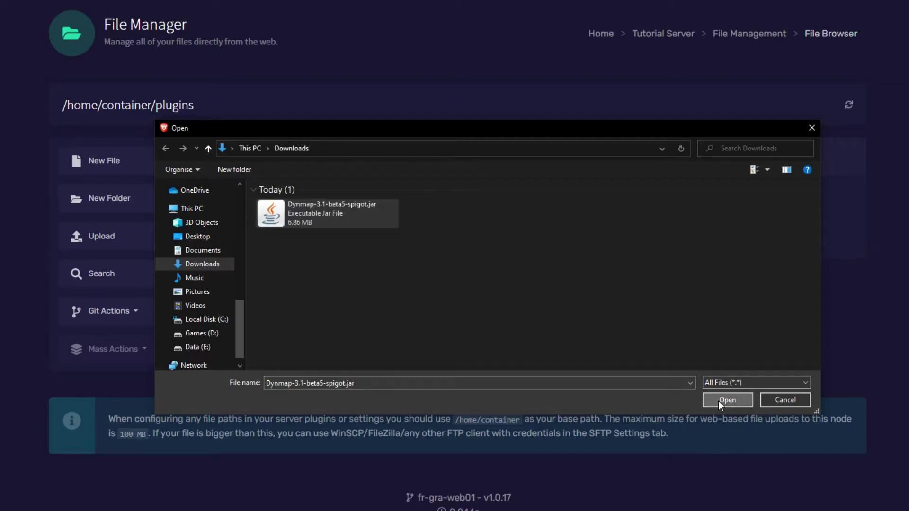
scroll(550, 363, up, 1)
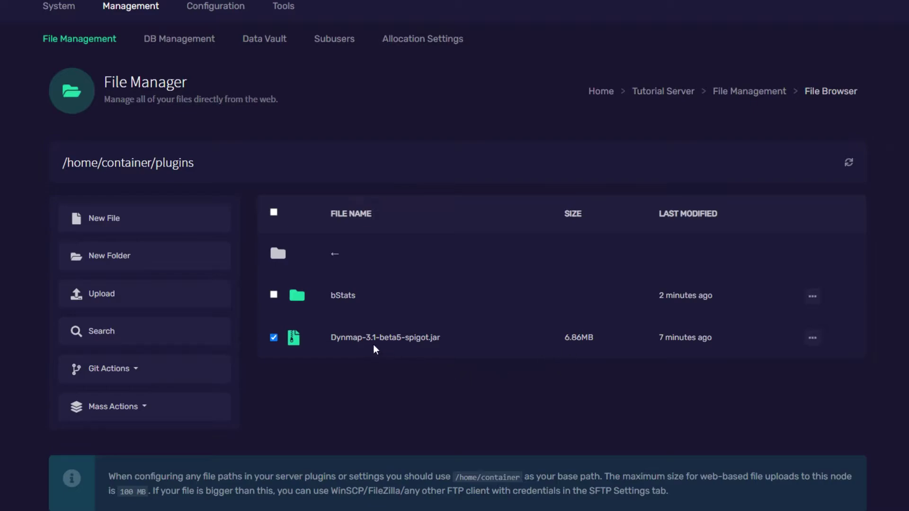
scroll(359, 378, up, 1)
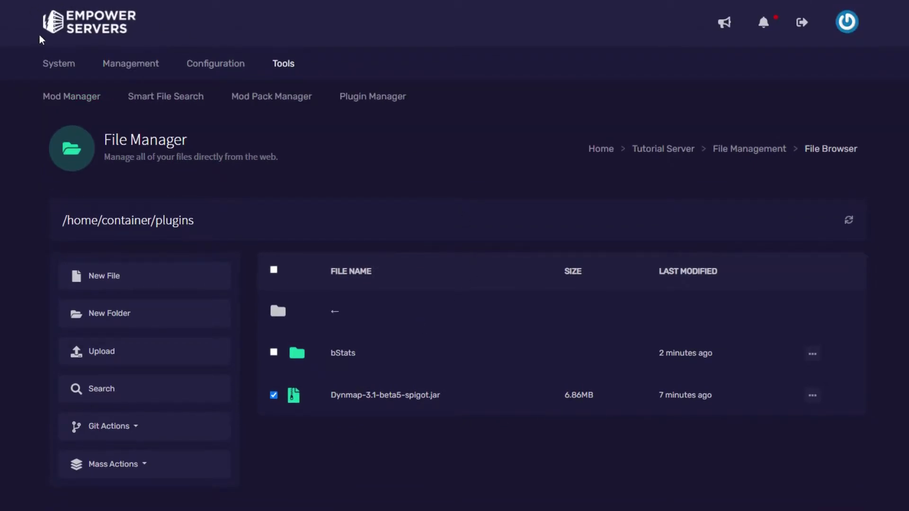
Restart the server so dynmap v3.1-beta5 loads with its web server on port 8123
mouse_move(60, 66)
click(63, 97)
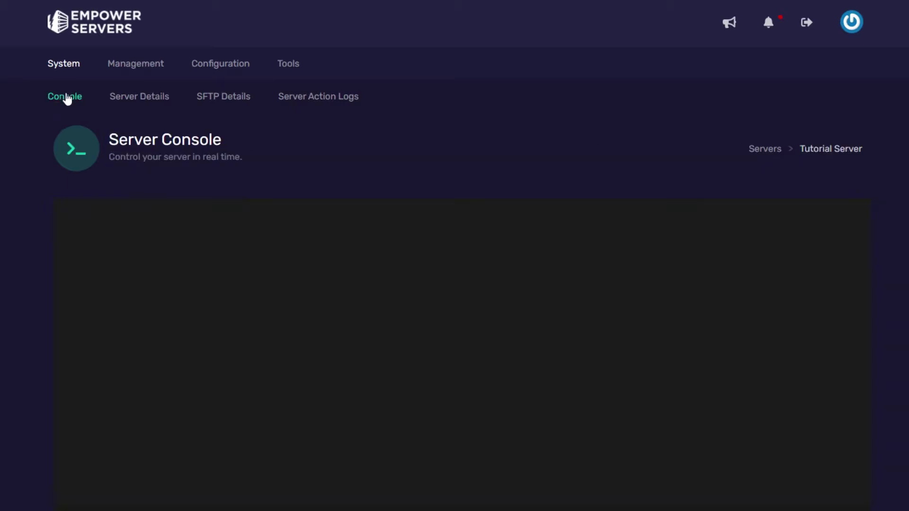
scroll(184, 169, down, 3)
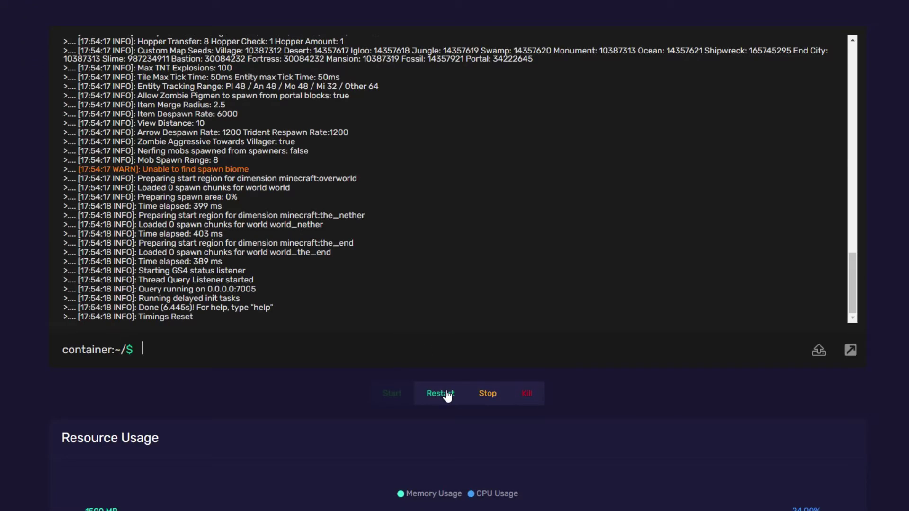
click(440, 393)
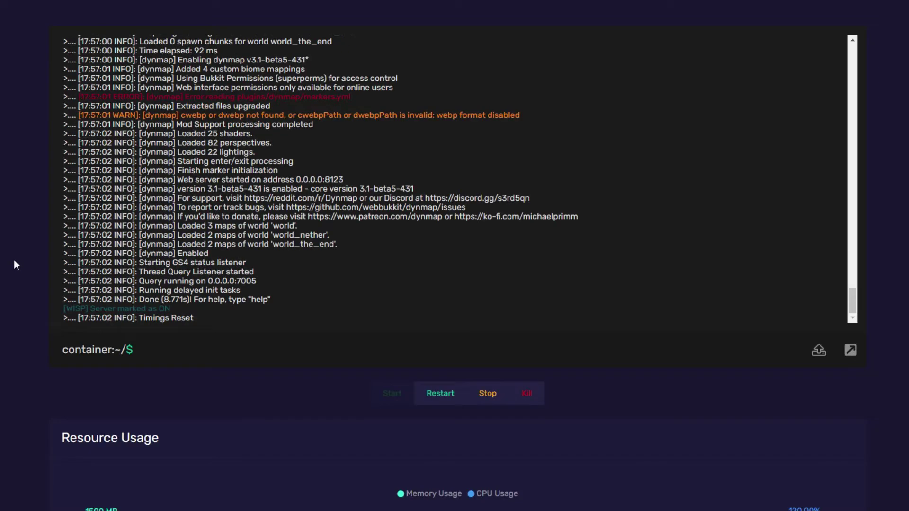
scroll(10, 263, up, 3)
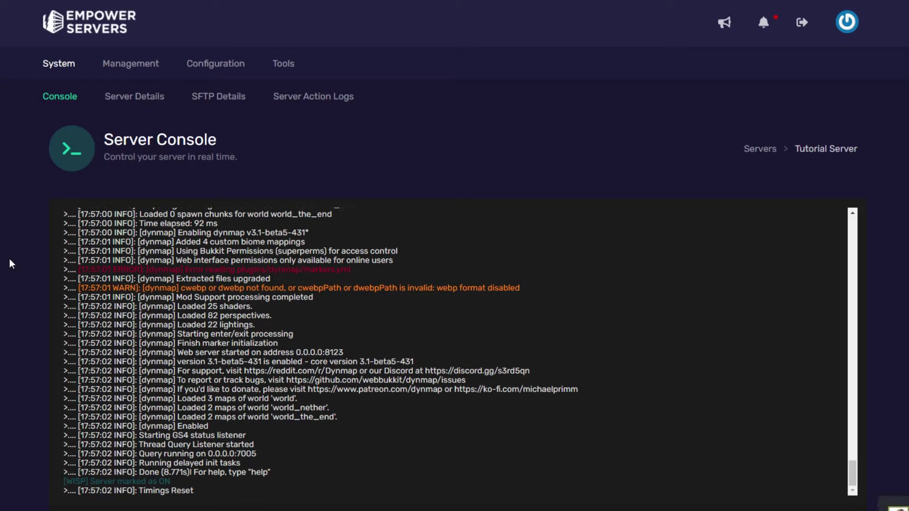
Browse File Management to plugins/dynmap and open configuration.txt in the editor
mouse_move(115, 66)
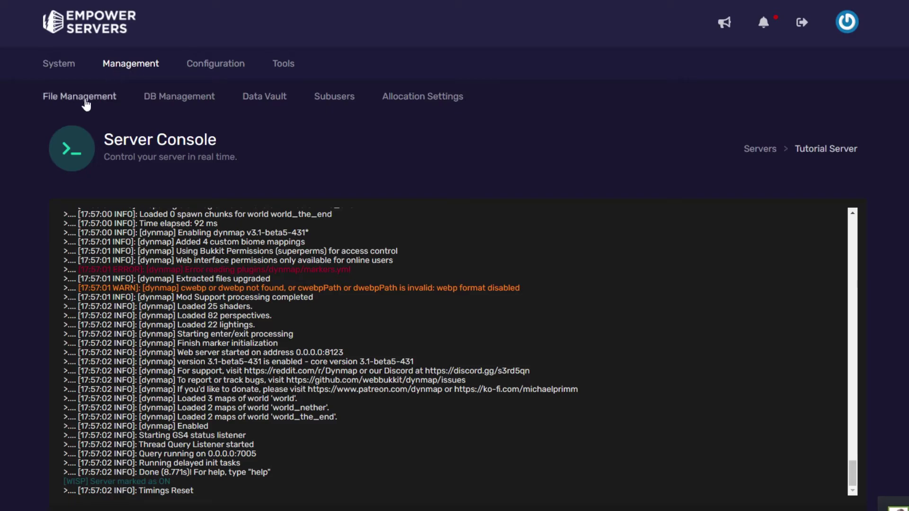
click(85, 100)
scroll(374, 344, down, 1)
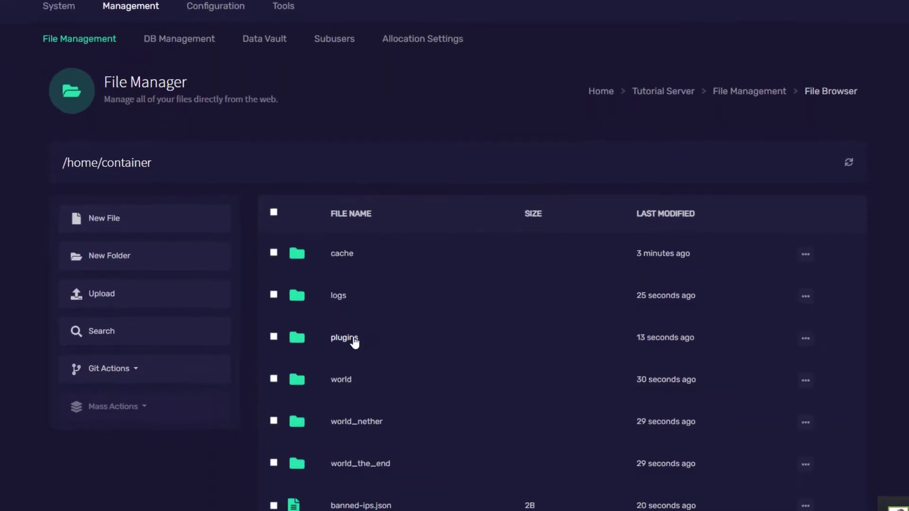
click(352, 339)
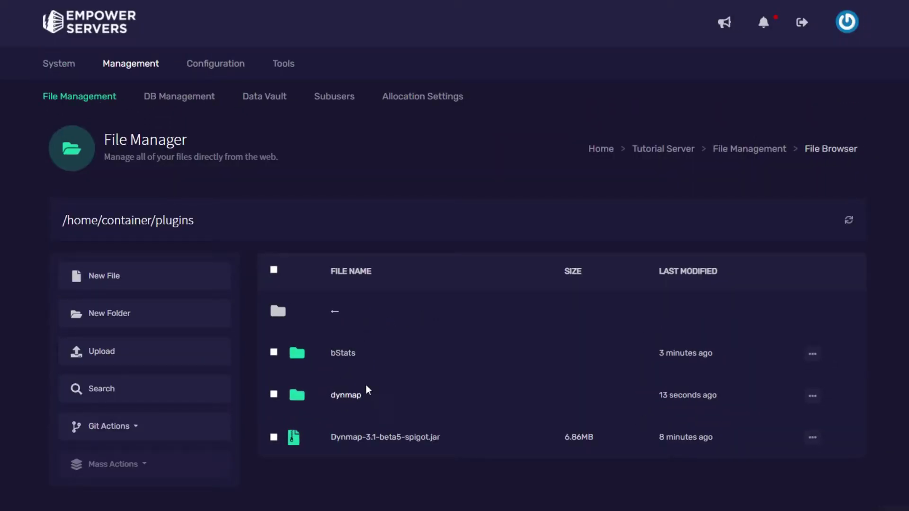
click(343, 397)
scroll(465, 279, down, 9)
scroll(467, 268, up, 1)
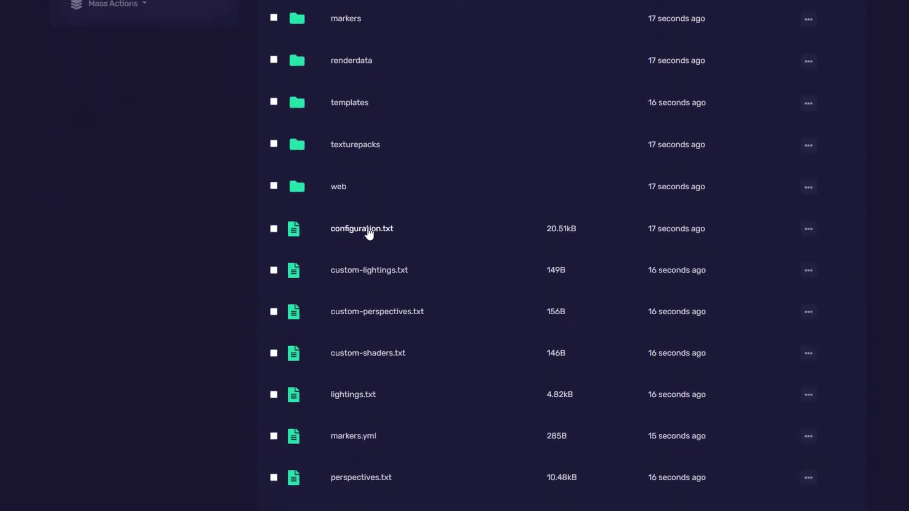
click(366, 230)
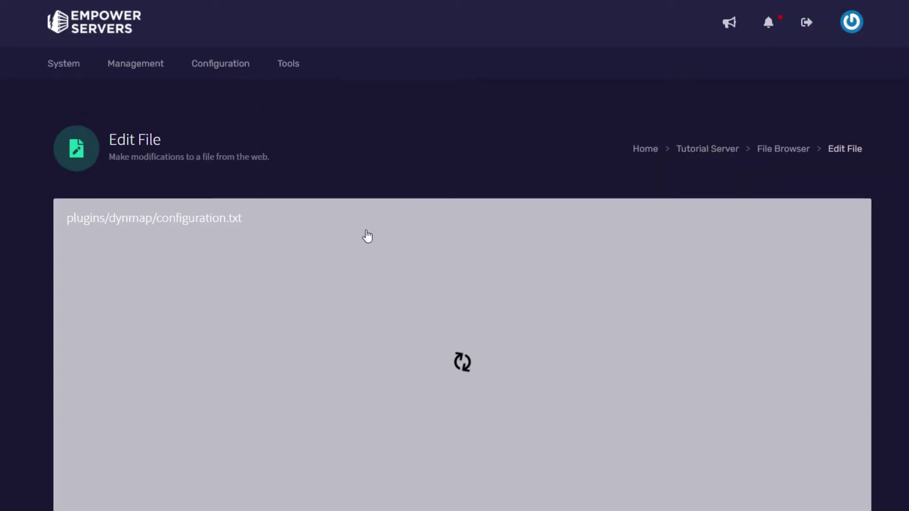
Replace 'hires' with 'lowres' after deftemplatesuffix: on line 16 of configuration.txt
scroll(246, 396, down, 2)
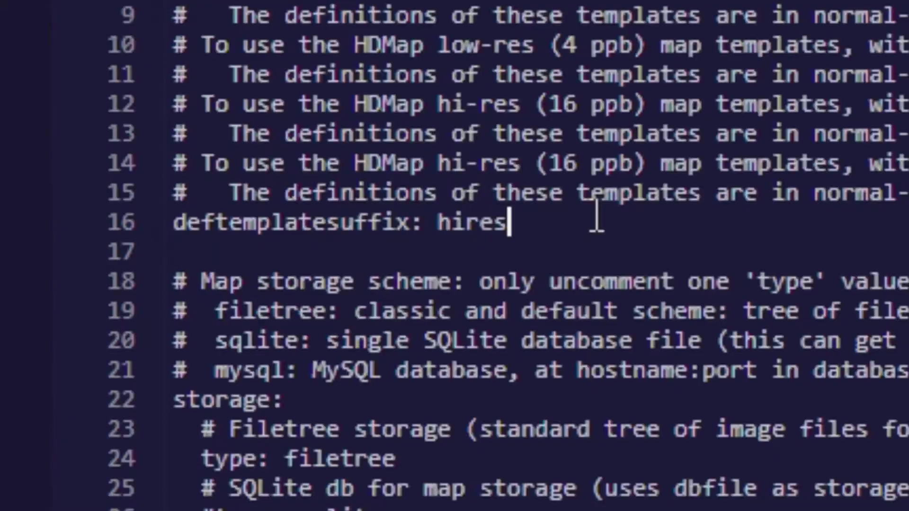
key(BackSpace)
key(BackSpace)
key(BackSpace)
key(BackSpace)
key(BackSpace)
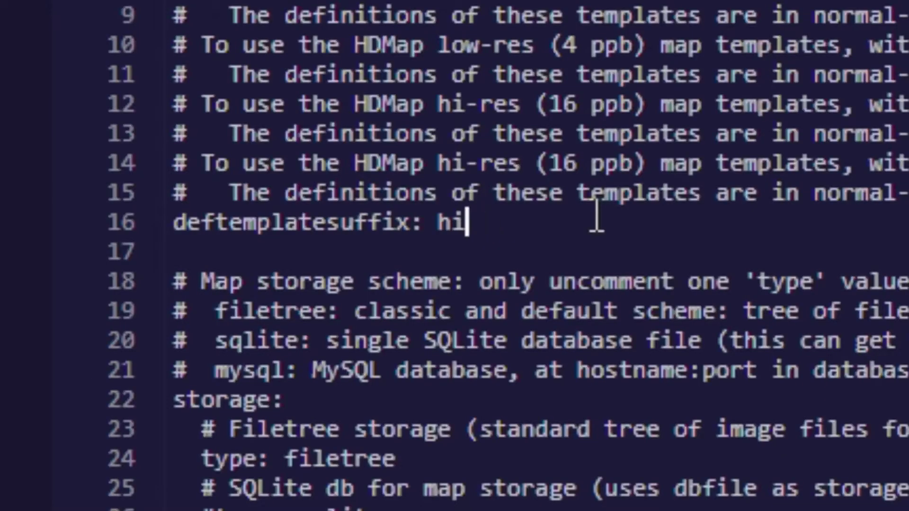
text(lowres)
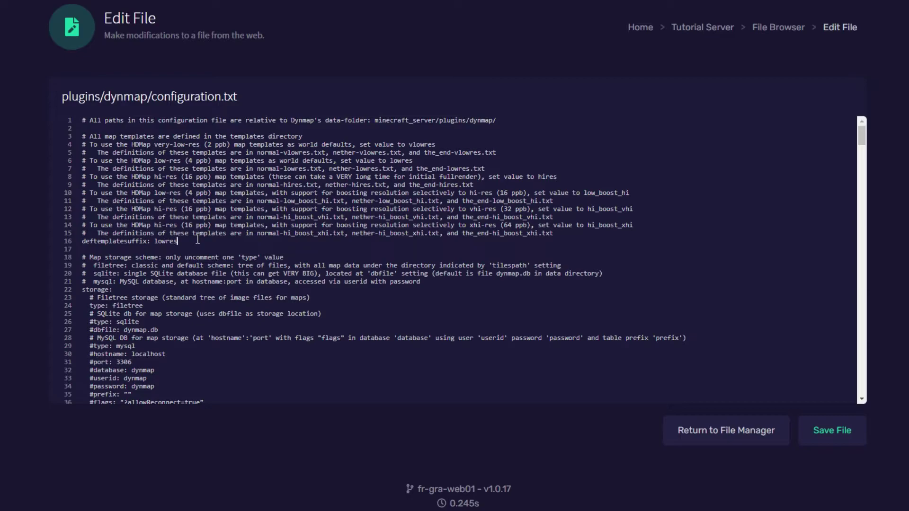
Replace webserver-port 8123 with 7672 on line 330 of configuration.txt
scroll(204, 242, down, 5)
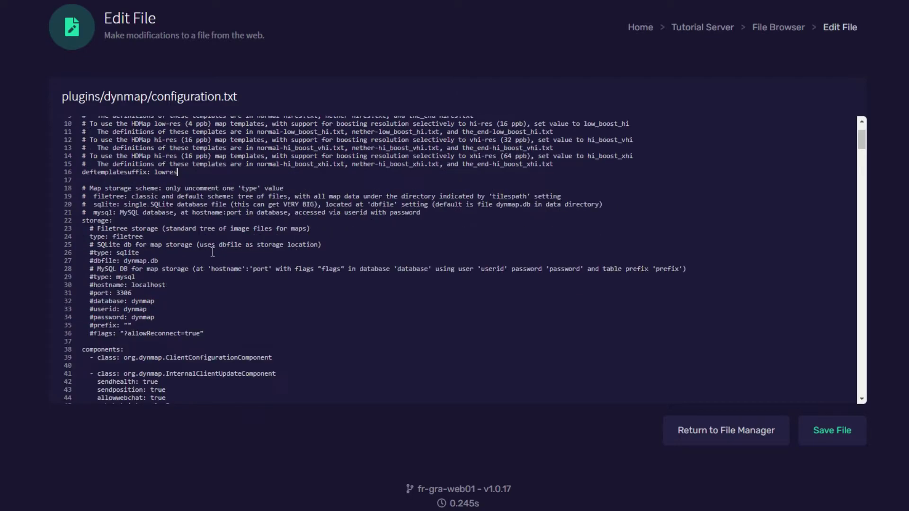
scroll(213, 245, down, 8)
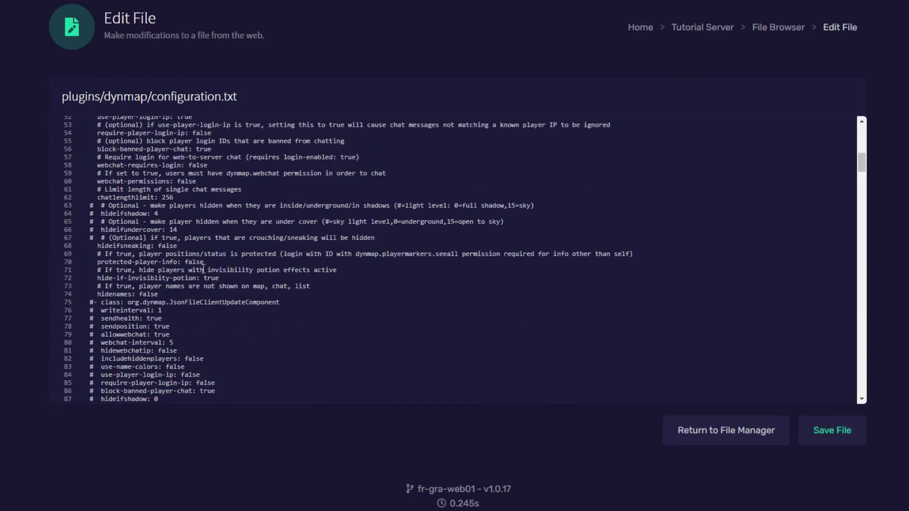
scroll(198, 263, down, 20)
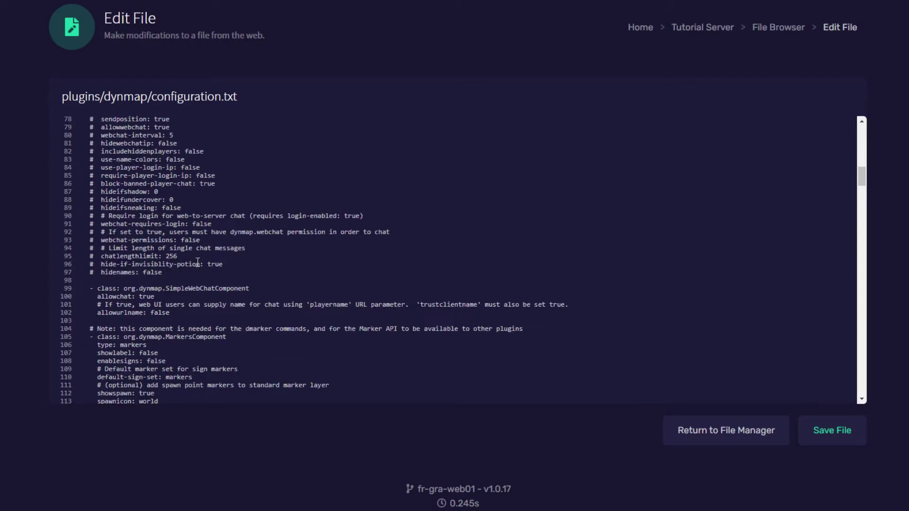
drag(158, 251, 65, 246)
click(83, 245)
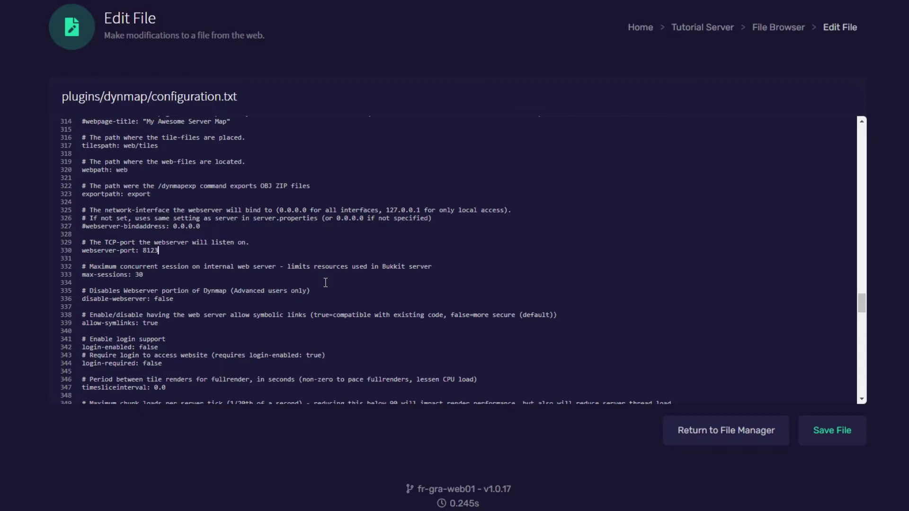
click(847, 454)
click(166, 248)
key(BackSpace)
key(BackSpace)
key(BackSpace)
key(BackSpace)
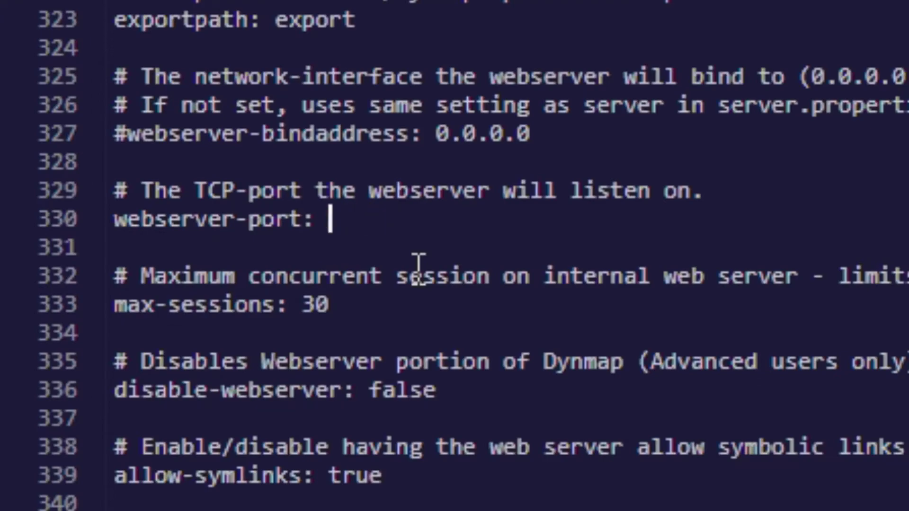
text(767)
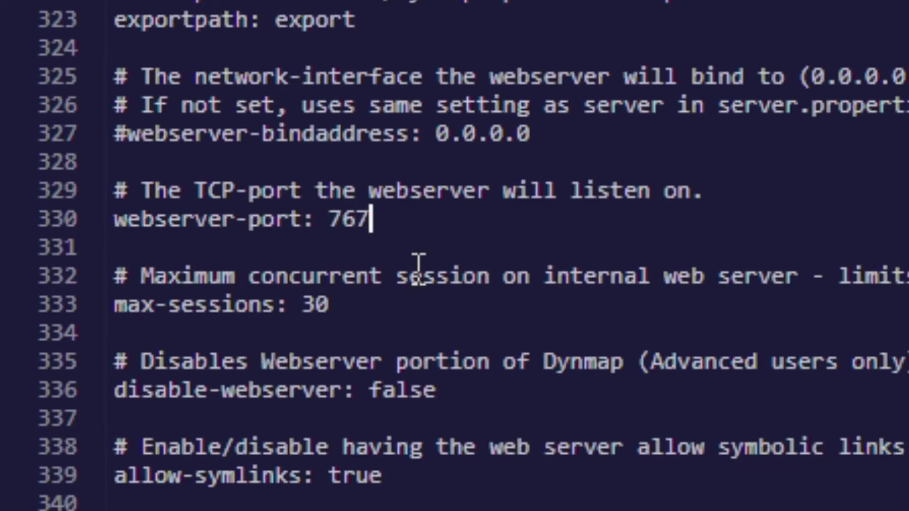
text(2)
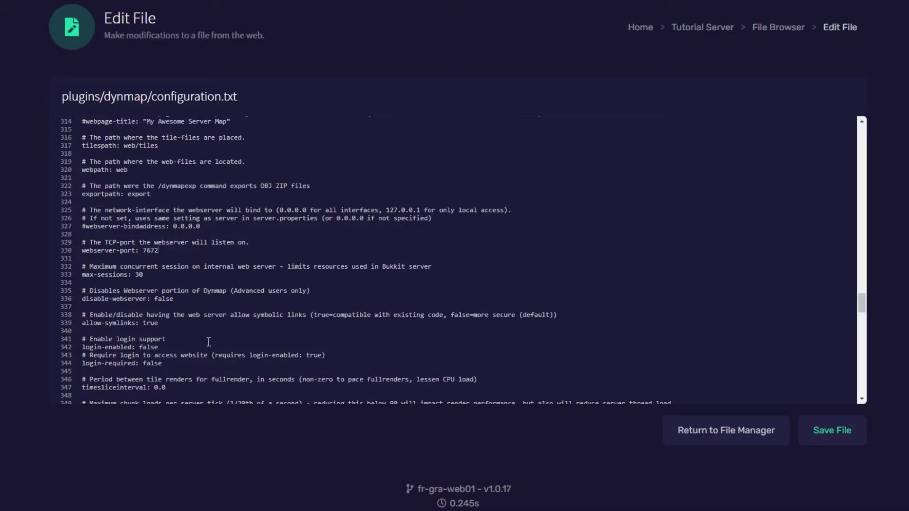
Trim image-format on line 262 from jpg-q90 to jpg and save configuration.txt
scroll(208, 341, down, 6)
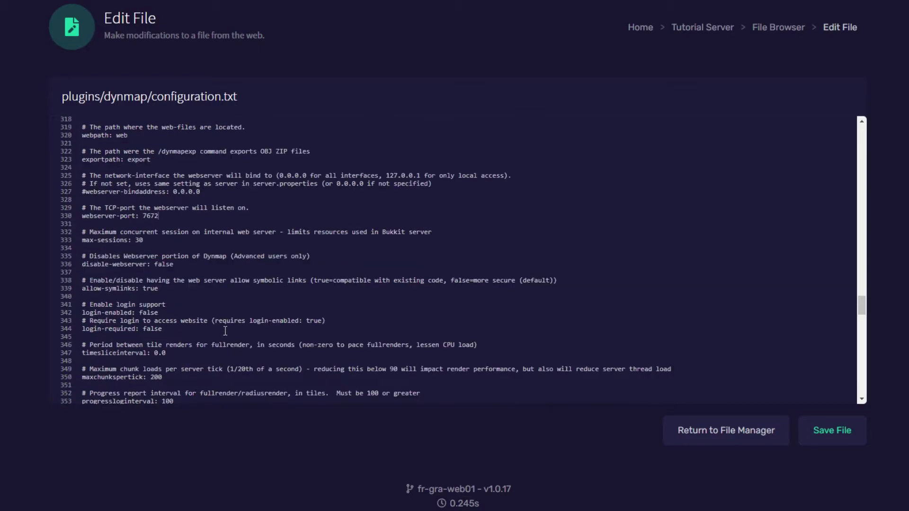
scroll(223, 337, down, 4)
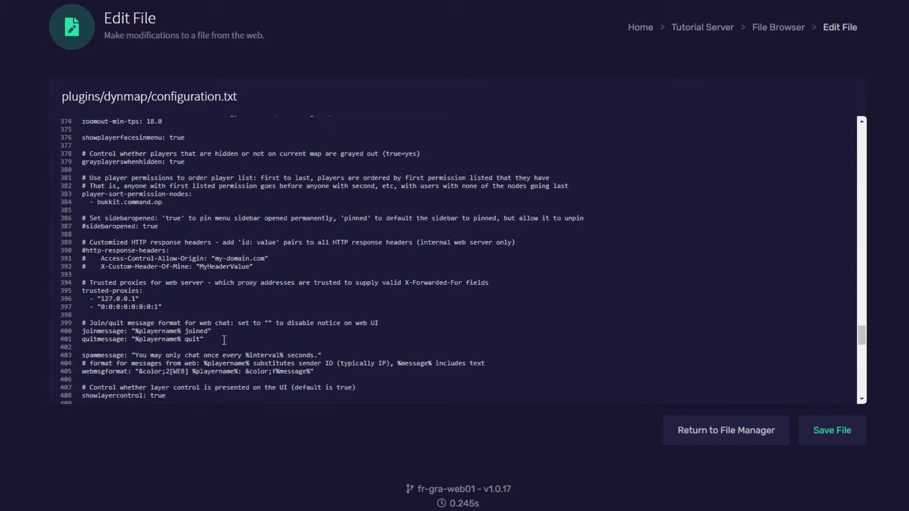
scroll(213, 312, up, 20)
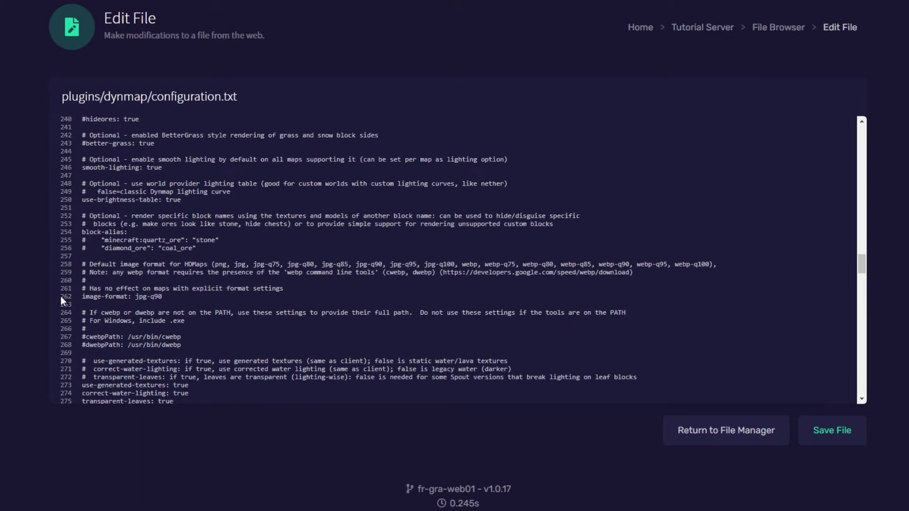
key(BackSpace)
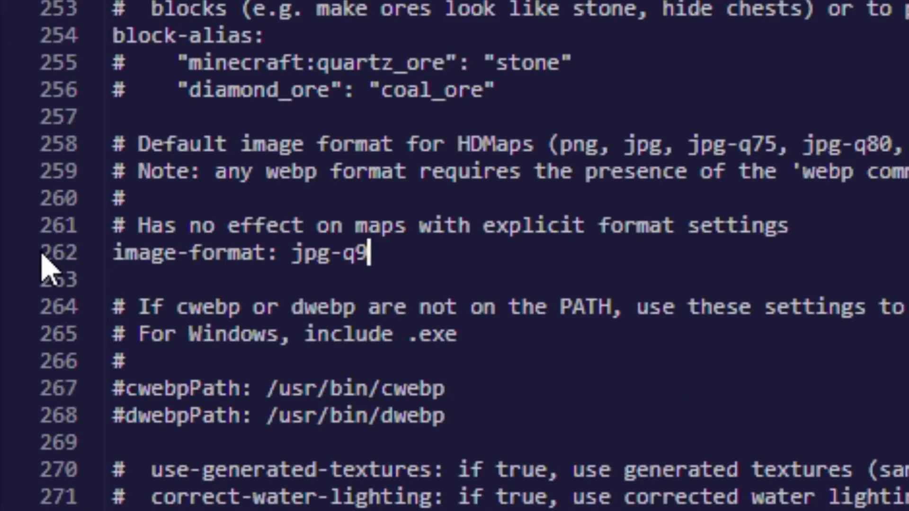
key(BackSpace)
key(BackSpace)
key(BackSpace)
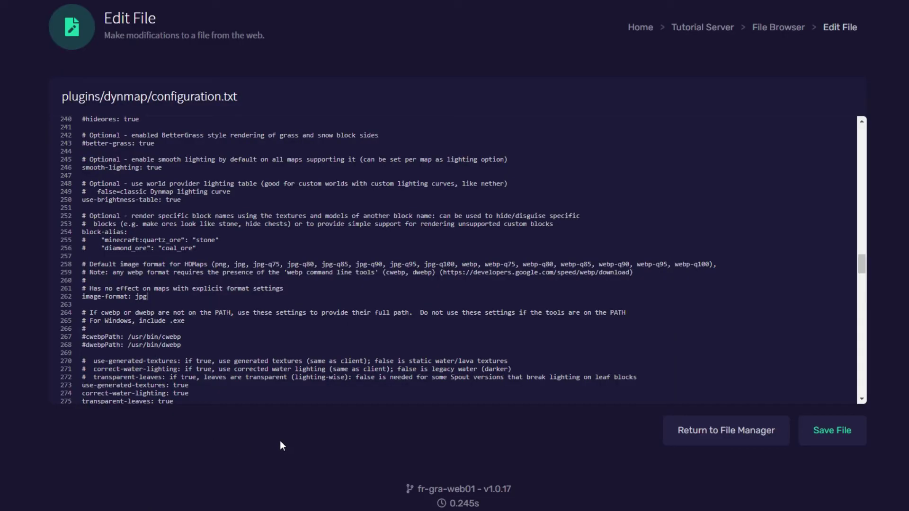
click(848, 447)
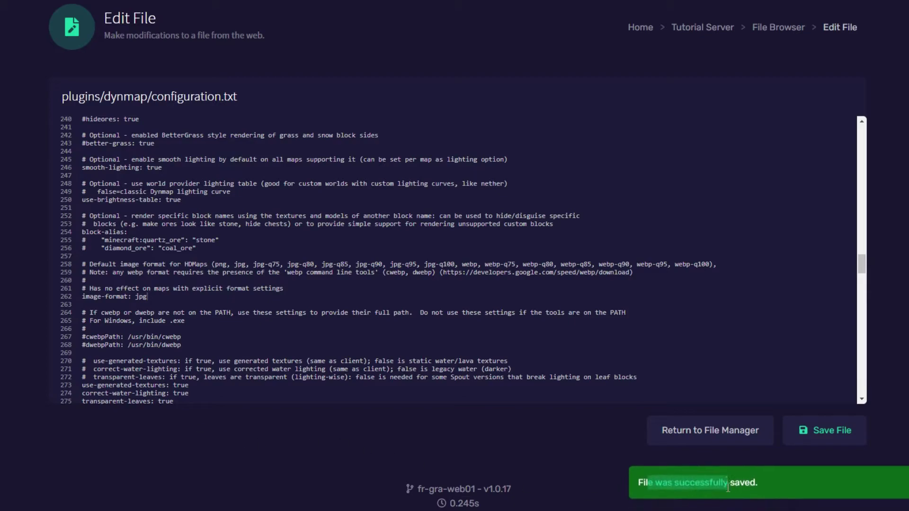
scroll(547, 471, up, 3)
Restart the server, then run 'dynmap fullrender world' in the console
click(56, 57)
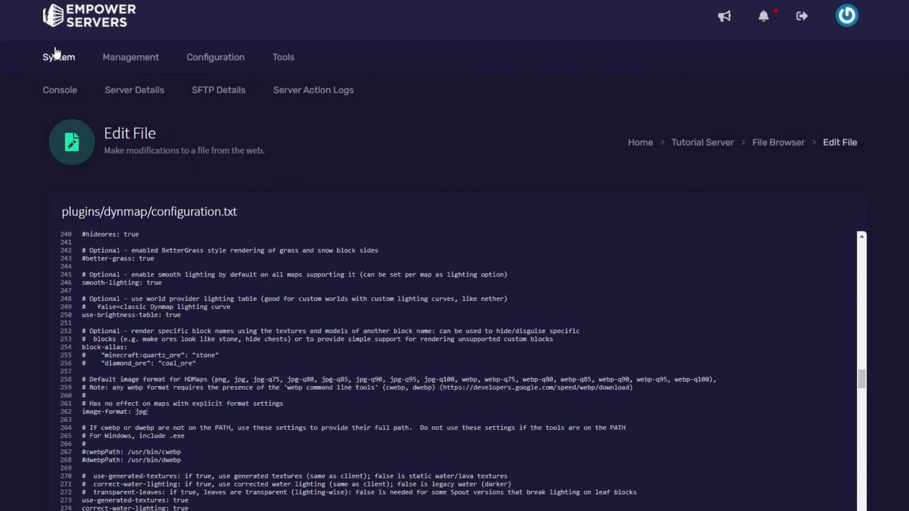
click(63, 93)
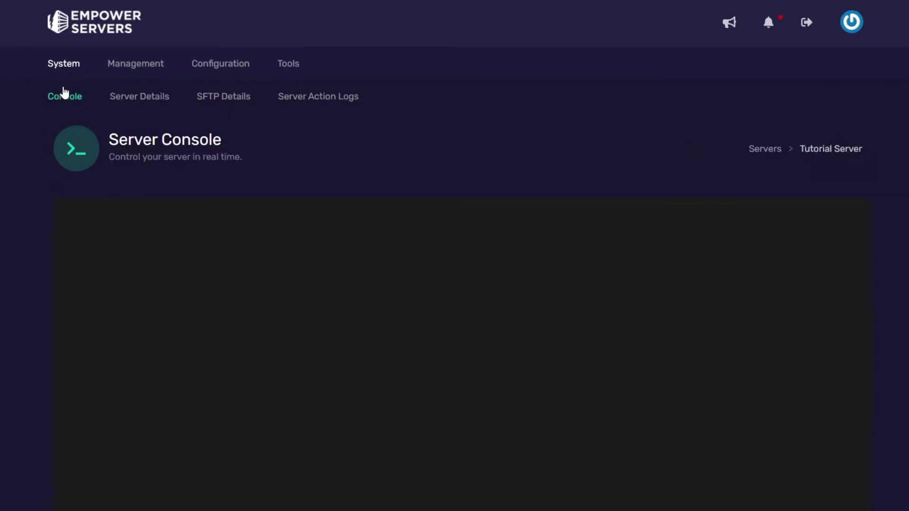
scroll(442, 381, down, 4)
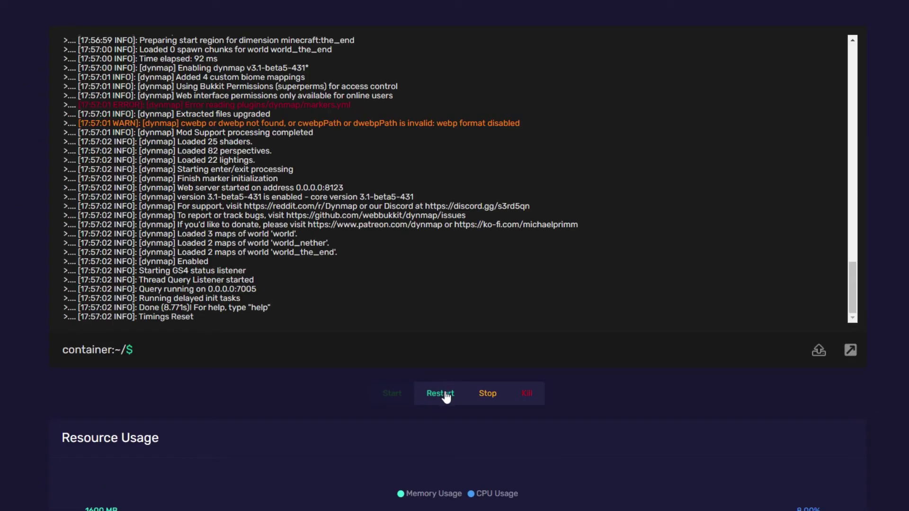
click(443, 395)
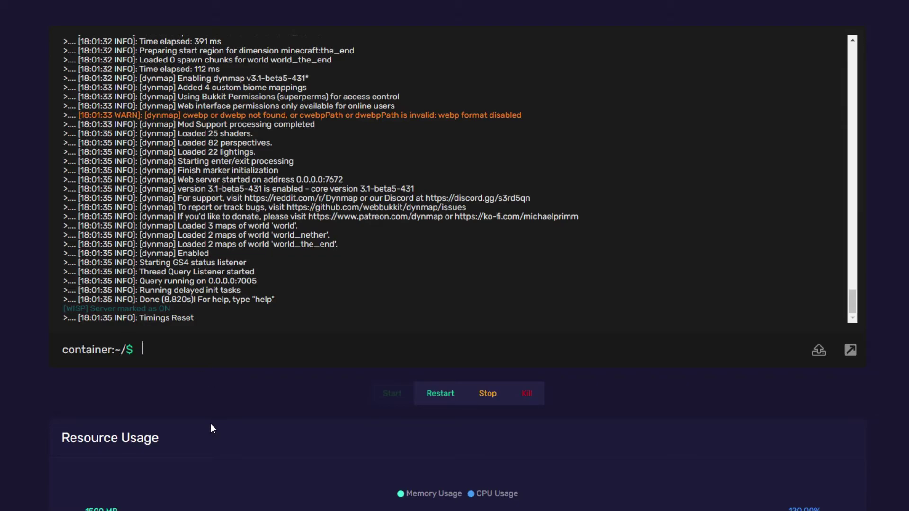
text(dynmap)
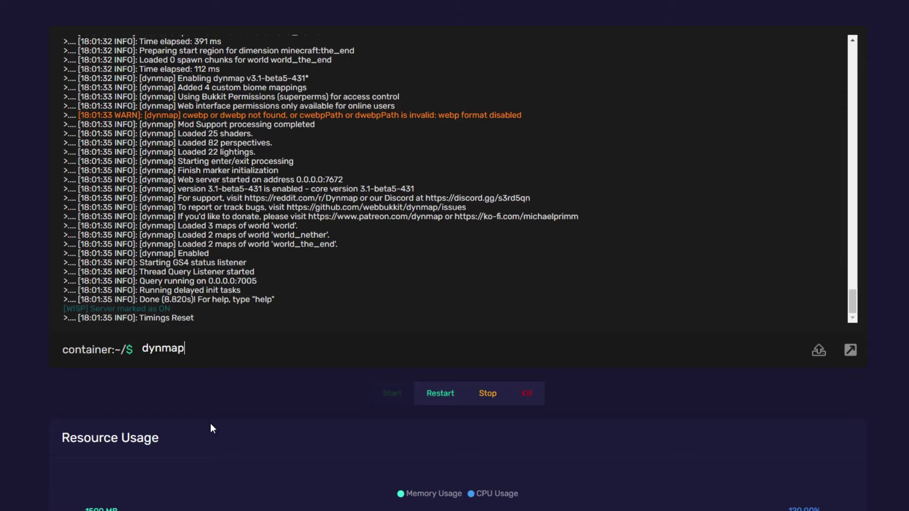
text( fullrender)
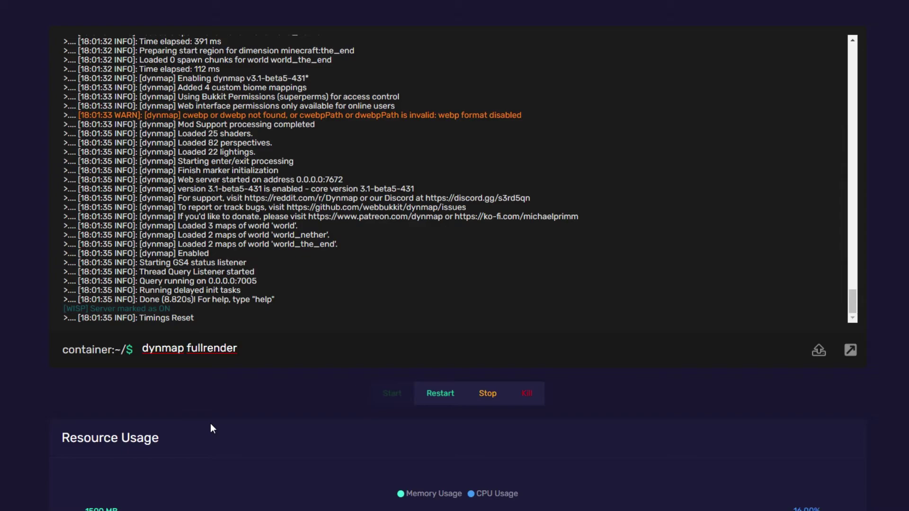
text( world)
key(Return)
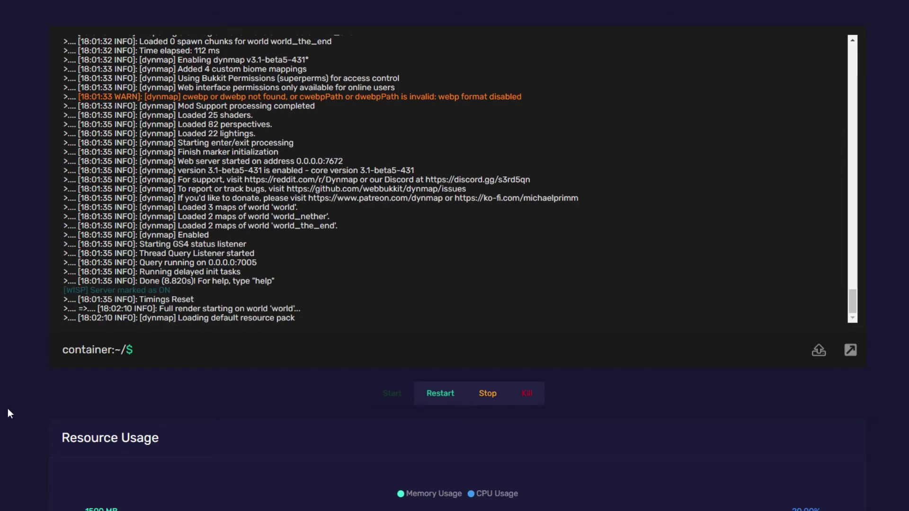
Glance at File Management, then follow the console until the full render of world finishes (216 tiles)
scroll(8, 413, up, 4)
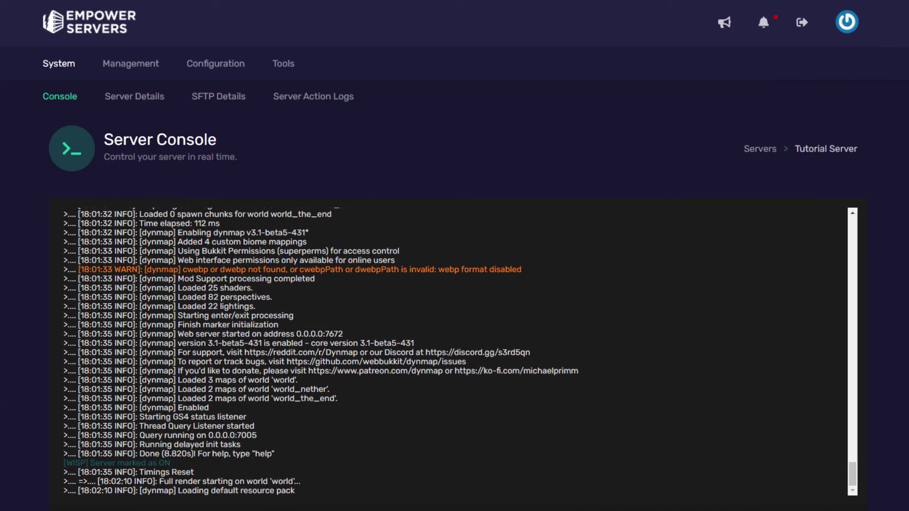
mouse_move(130, 64)
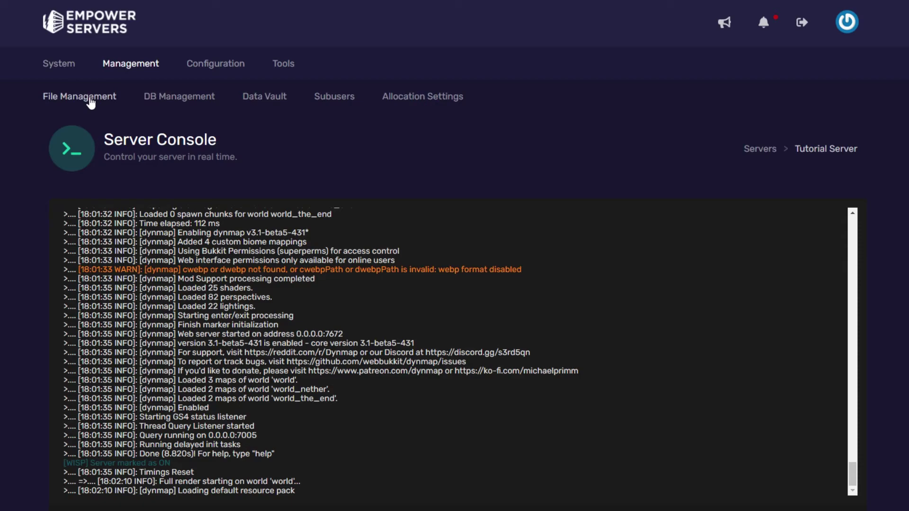
click(90, 99)
scroll(312, 275, down, 2)
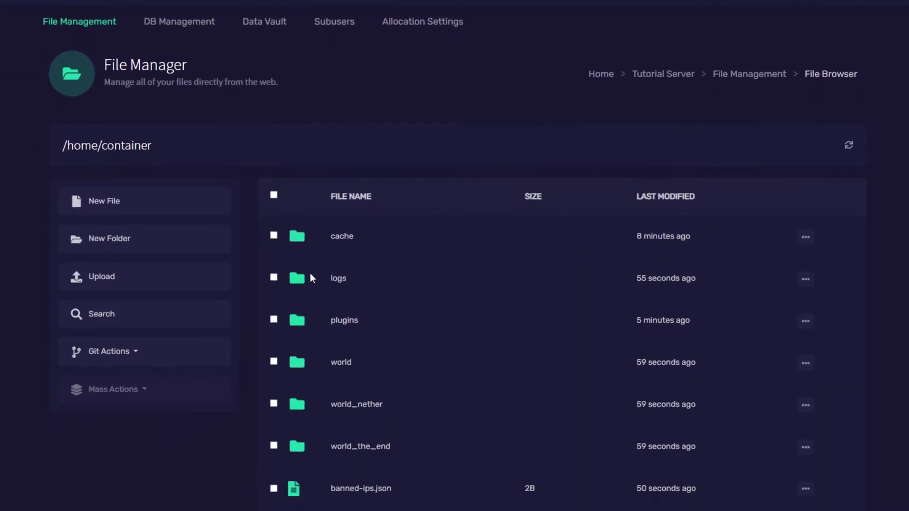
scroll(311, 278, down, 2)
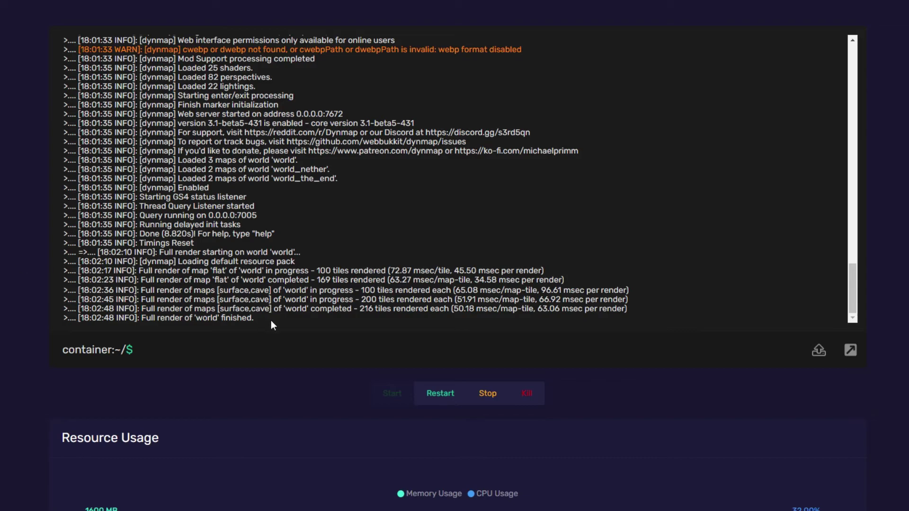
drag(271, 322, 164, 327)
click(34, 331)
scroll(13, 338, up, 3)
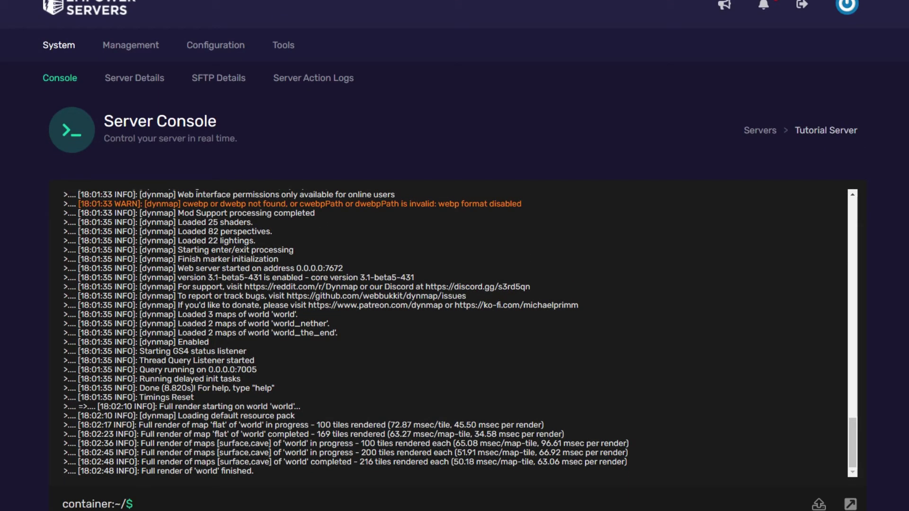
Copy the Tutorial Server's IP address from the Server Info section of Server Details
click(130, 80)
scroll(431, 214, down, 5)
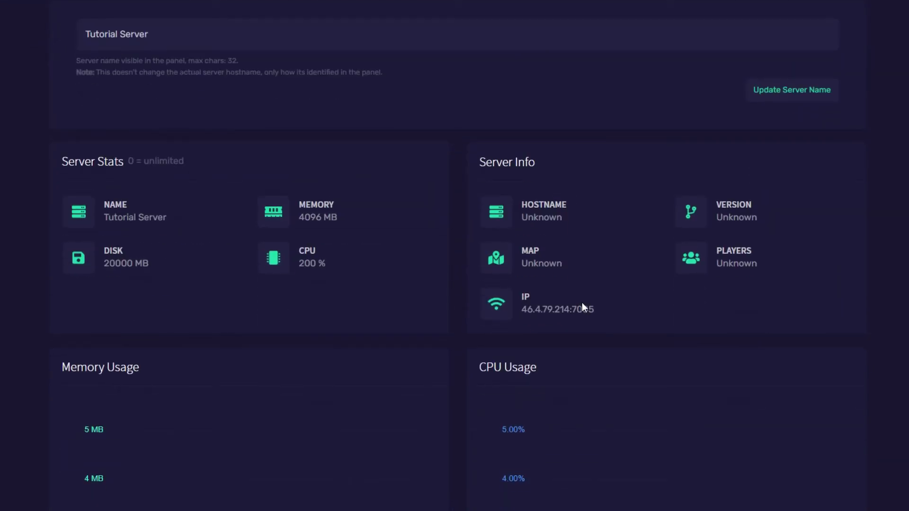
drag(521, 310, 570, 310)
right_click(544, 311)
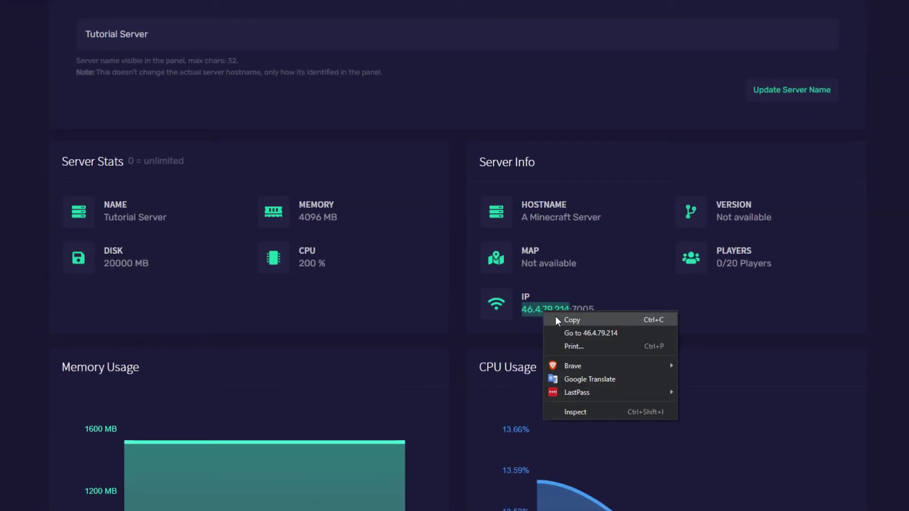
click(558, 317)
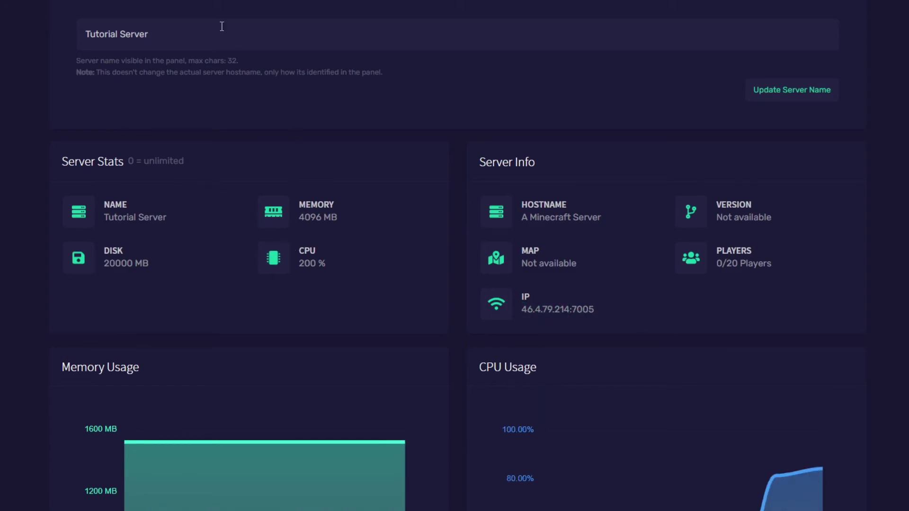
Paste the server's IP into Brave's address bar and append port :7672
right_click(211, 20)
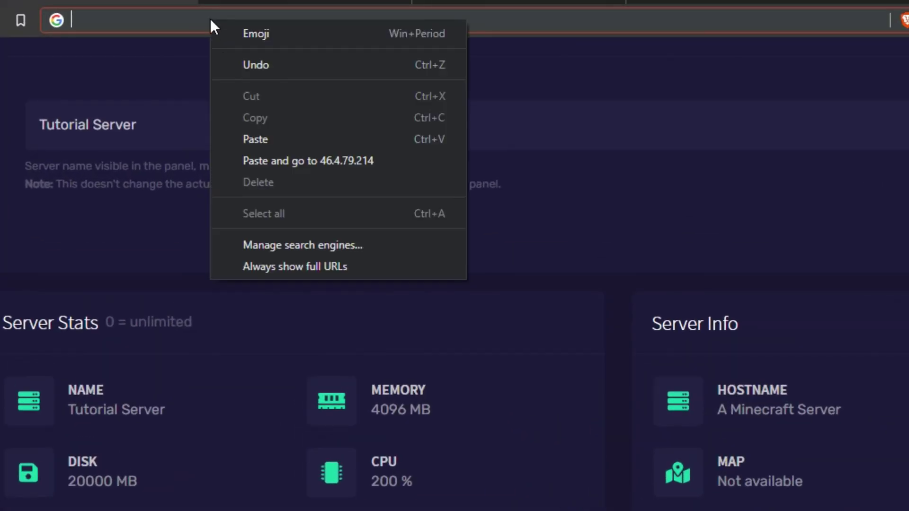
click(274, 139)
text(:)
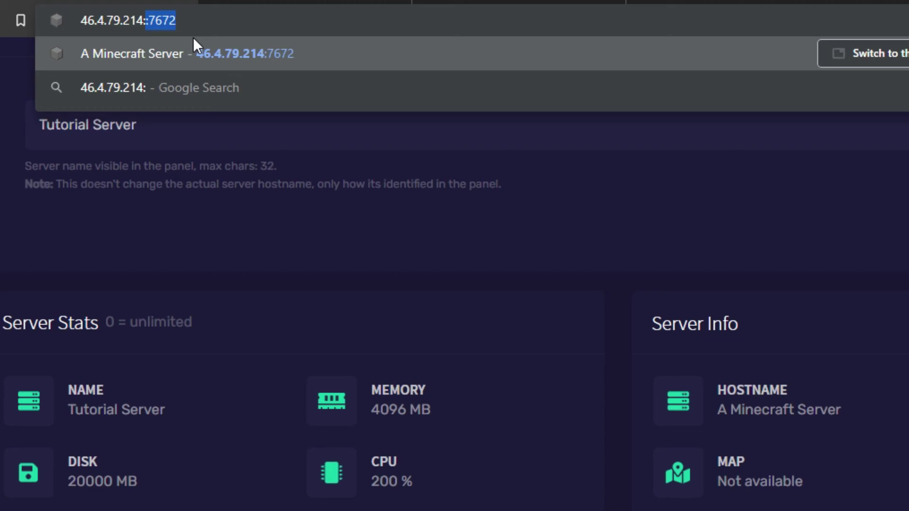
text(7672)
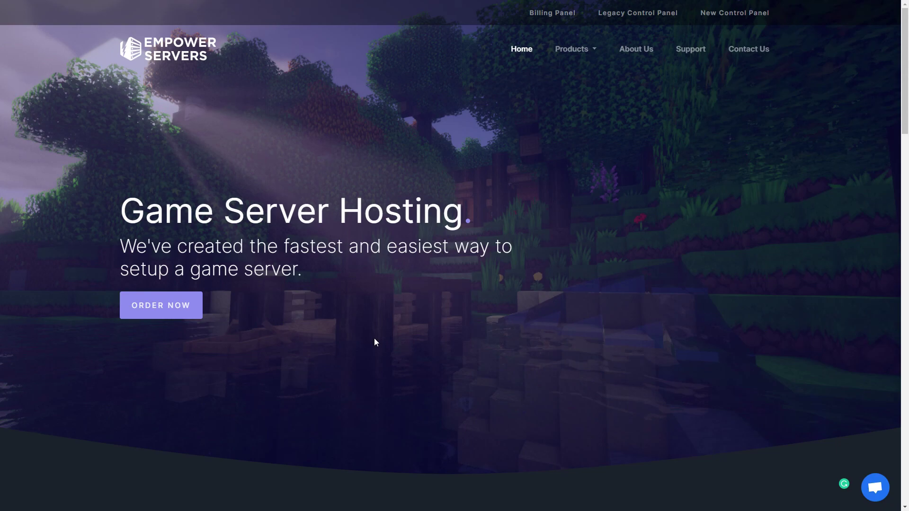
Open the support chat window from the blue chat bubble at the bottom right
click(874, 487)
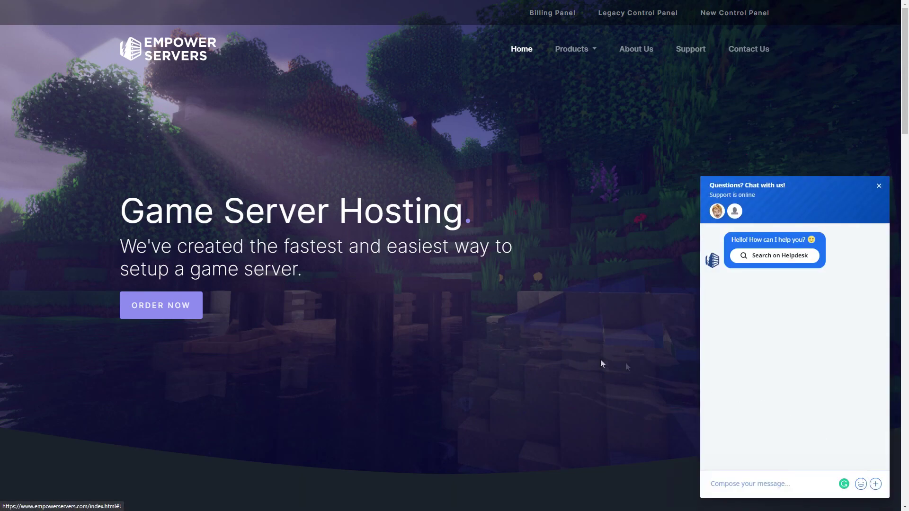